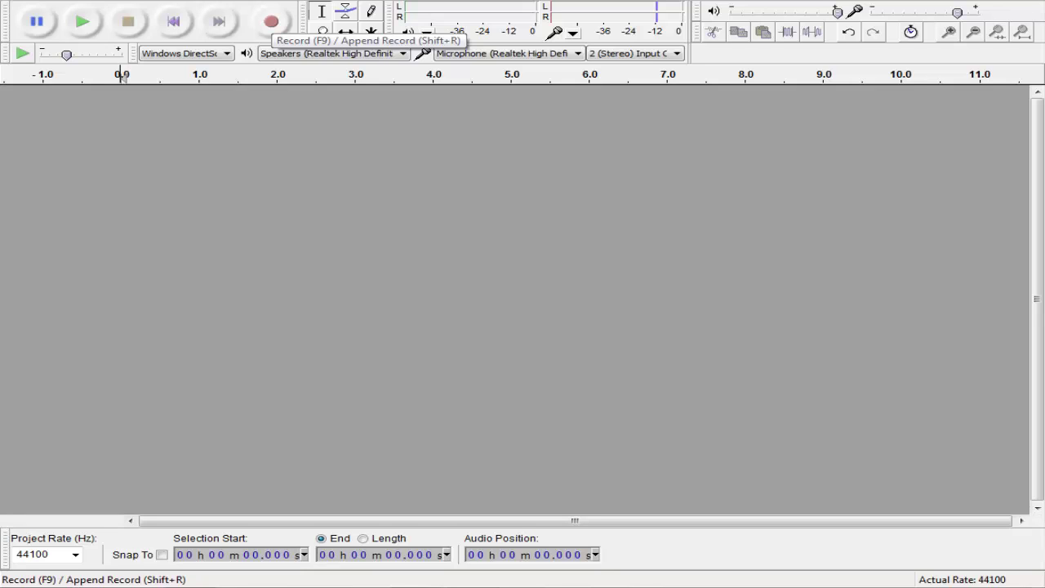
- Record a voice clip of about 4 seconds on a new audio track and play it back
{"action": "left_click", "coordinate": [271, 22]}
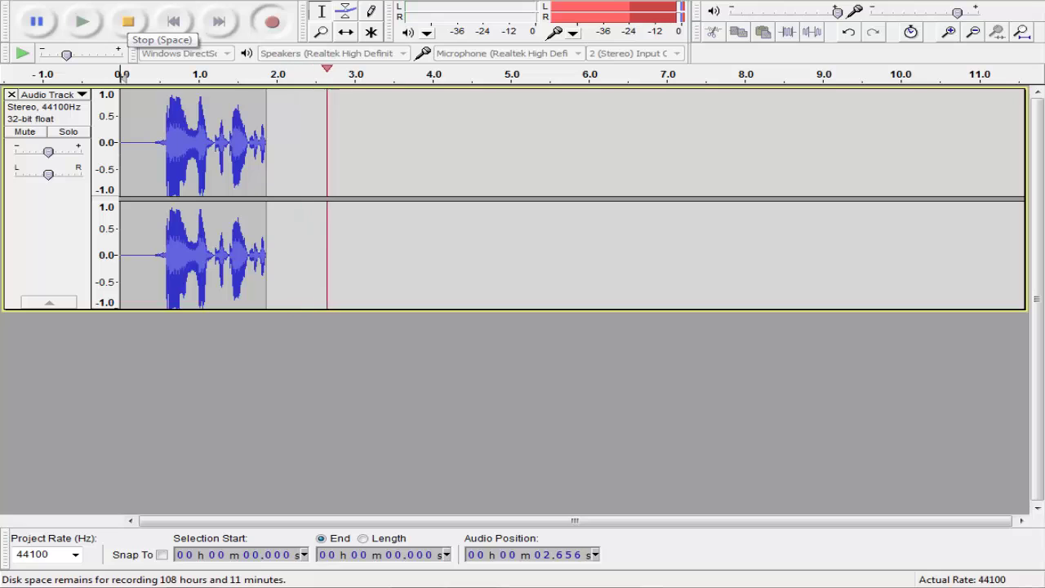
{"action": "left_click", "coordinate": [128, 22]}
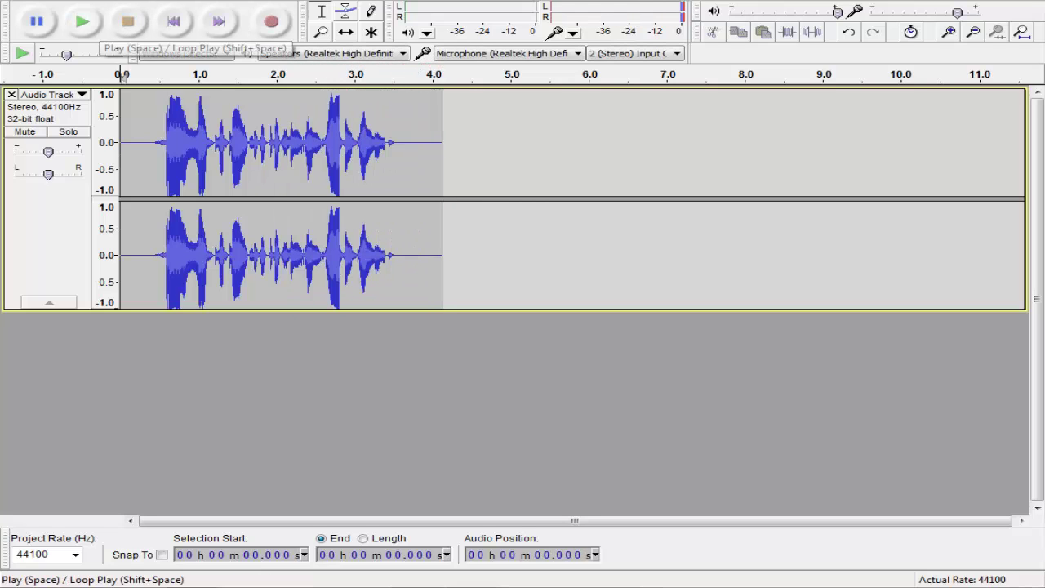
{"action": "left_click", "coordinate": [82, 22]}
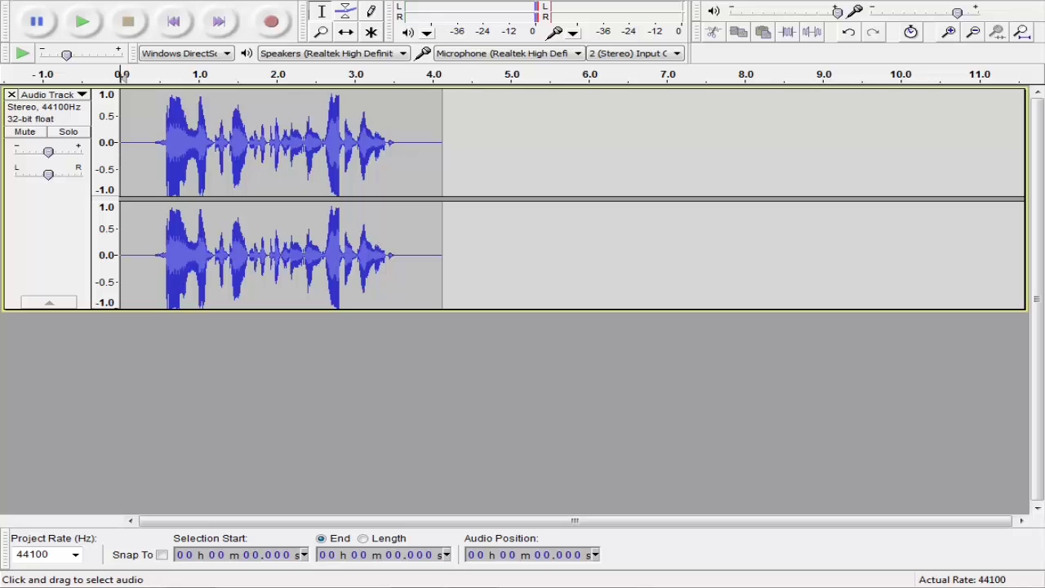
- Delete the silent stretches before and after the speech in the recording
{"action": "left_click_drag", "start_coordinate": [151, 142], "coordinate": [88, 143]}
{"action": "key", "text": "Delete"}
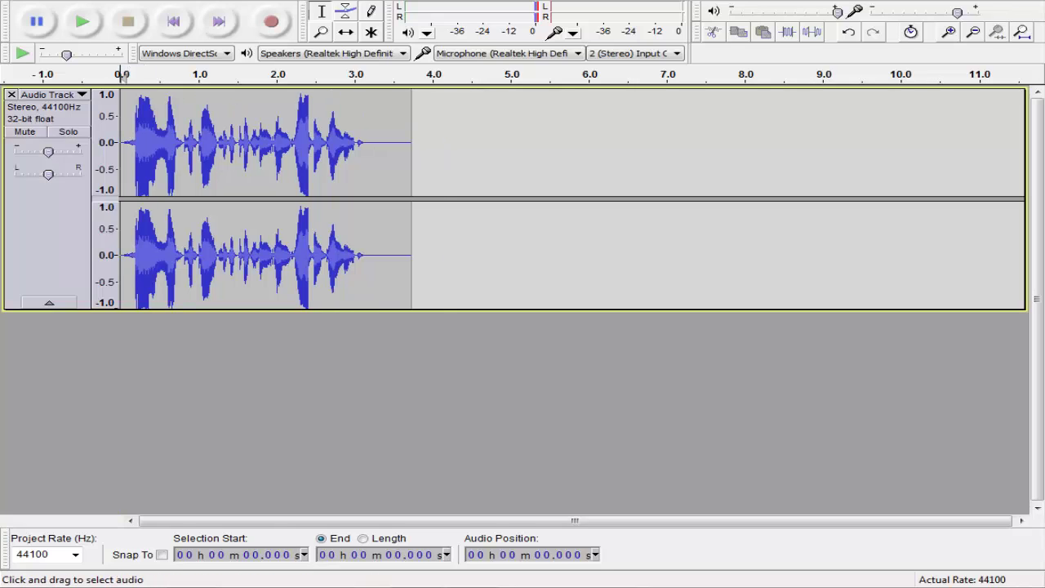
{"action": "left_click_drag", "start_coordinate": [437, 143], "coordinate": [375, 143]}
{"action": "key", "text": "Delete"}
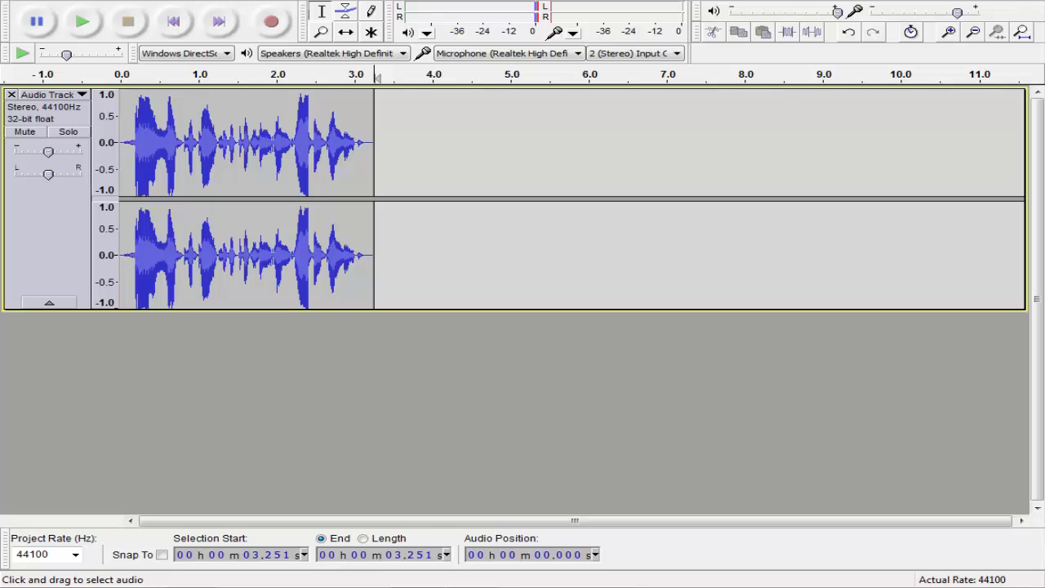
{"action": "left_click_drag", "start_coordinate": [422, 143], "coordinate": [454, 143]}
{"action": "left_click", "coordinate": [488, 143]}
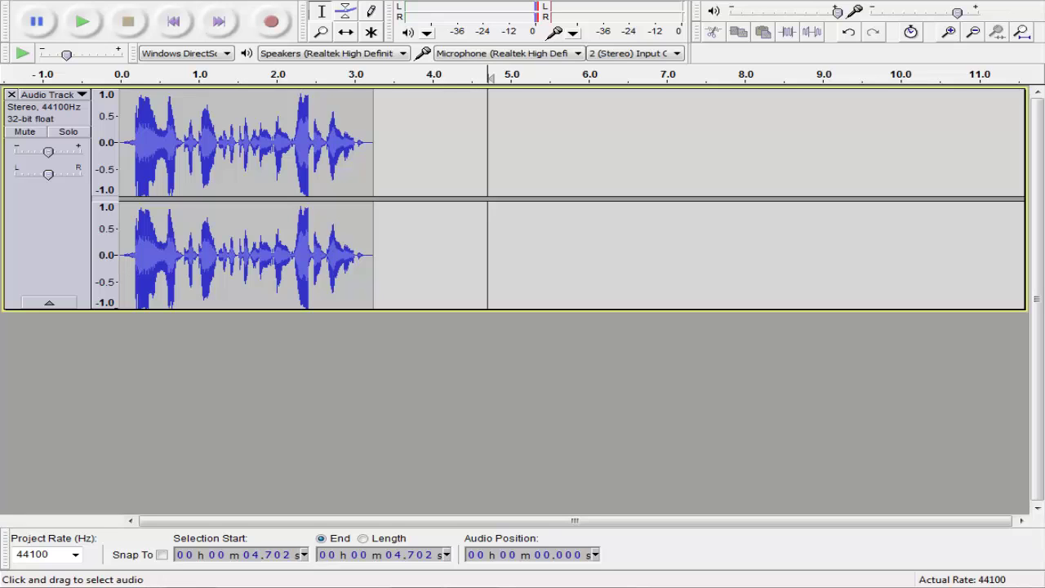
- Lower the pitch of the whole trimmed clip by about 20 percent with Change Pitch and play it back
{"action": "left_click_drag", "start_coordinate": [384, 143], "coordinate": [114, 142]}
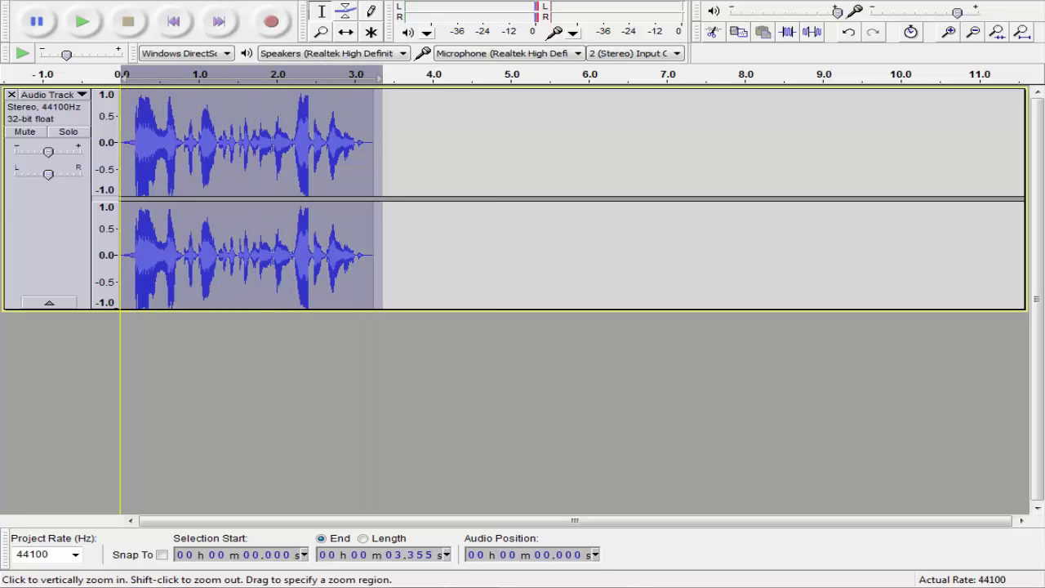
{"action": "left_click", "coordinate": [309, 1]}
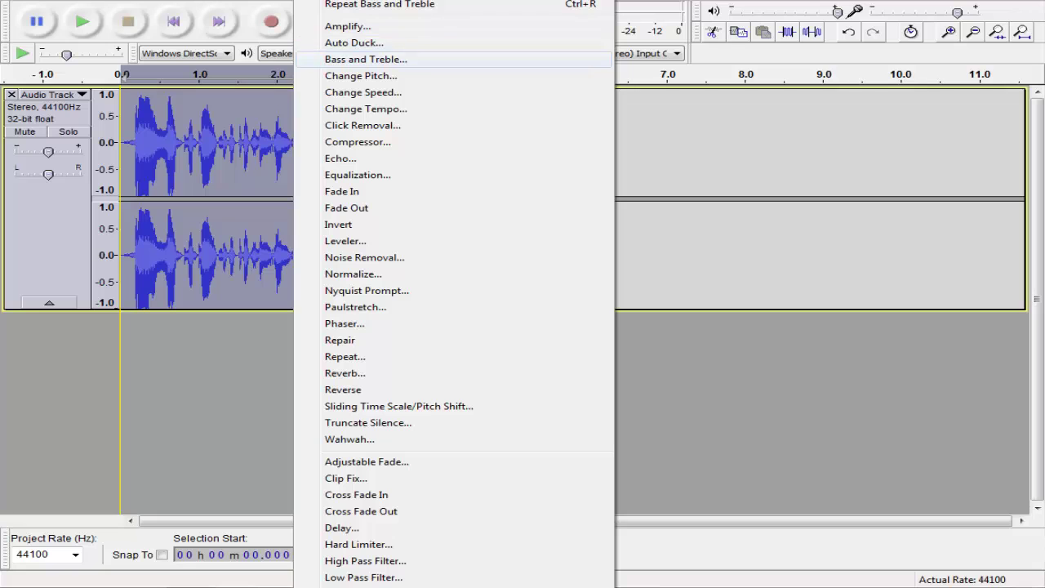
{"action": "left_click", "coordinate": [361, 75]}
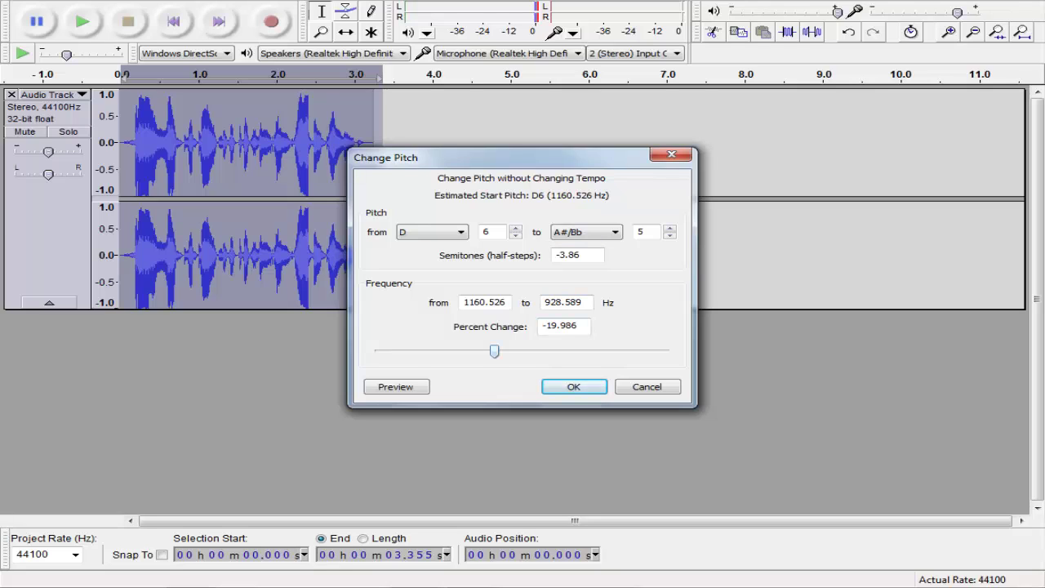
{"action": "left_click_drag", "start_coordinate": [494, 351], "coordinate": [493, 351]}
{"action": "key", "text": "Return"}
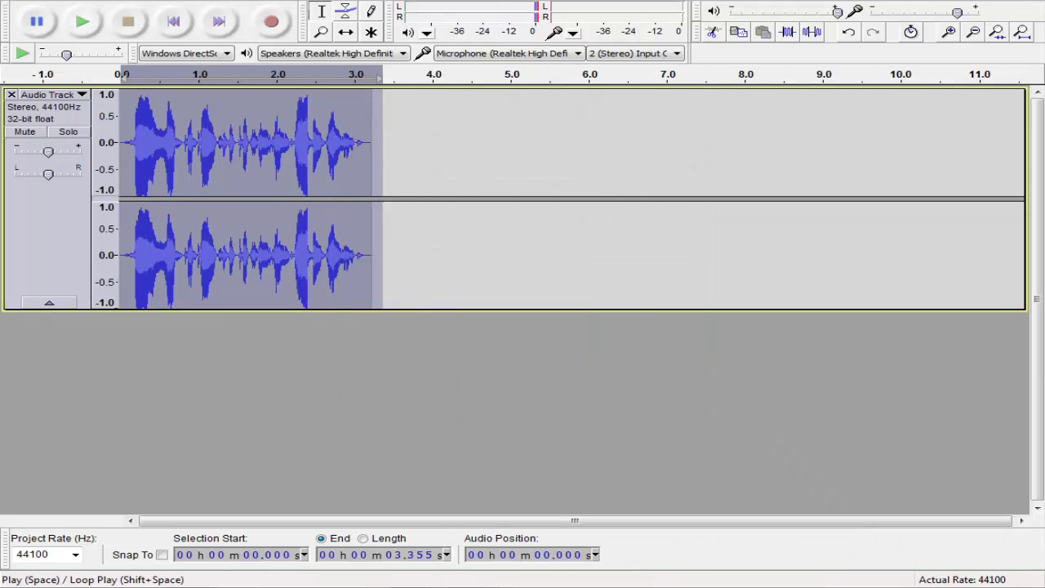
{"action": "left_click", "coordinate": [83, 22]}
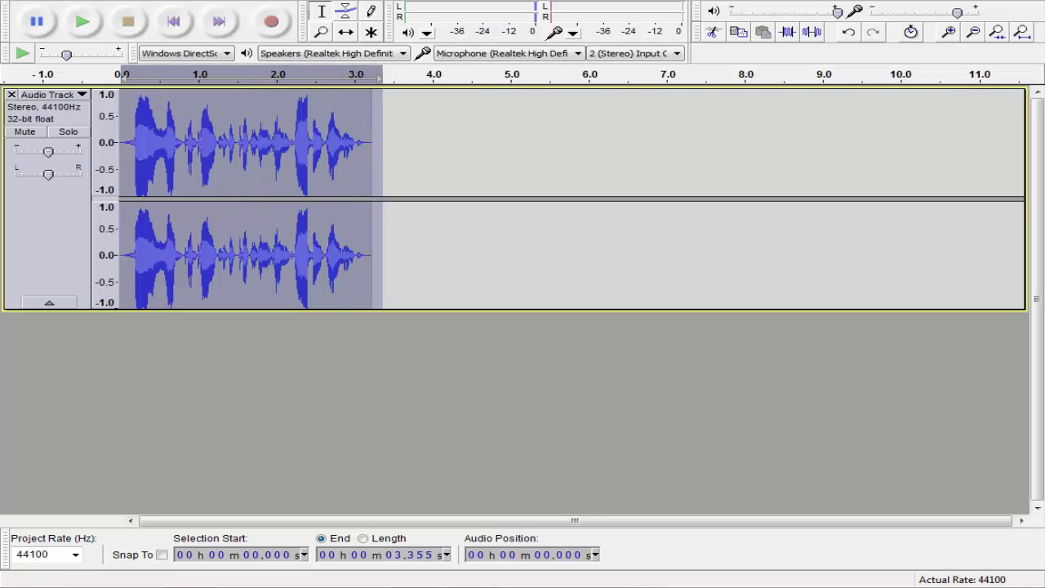
- Apply Paulstretch to the selected clip with stretch factor 1 and time resolution 0.25 seconds, and listen to it
{"action": "left_click", "coordinate": [310, 1]}
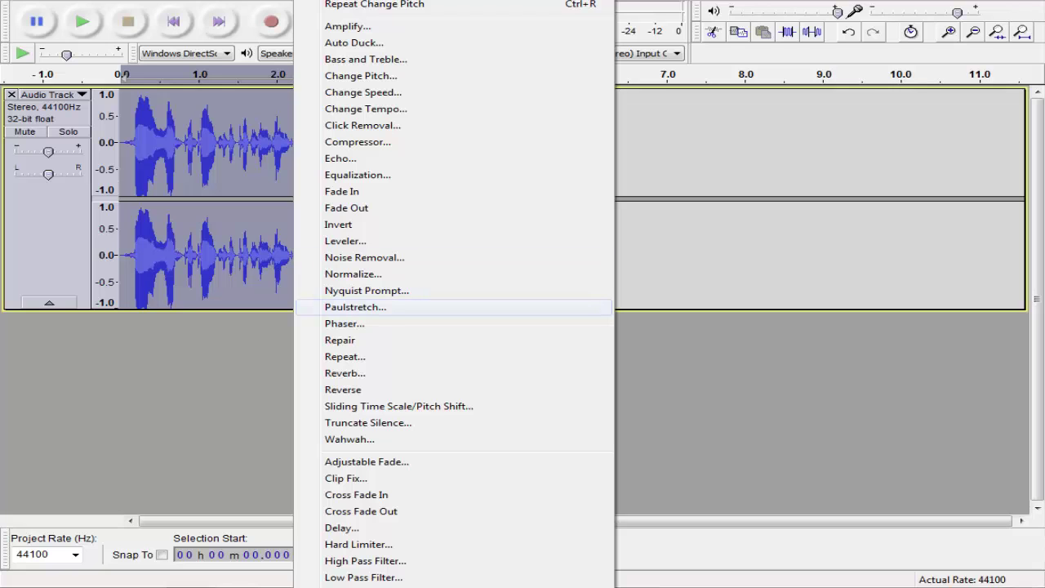
{"action": "key", "text": "Return"}
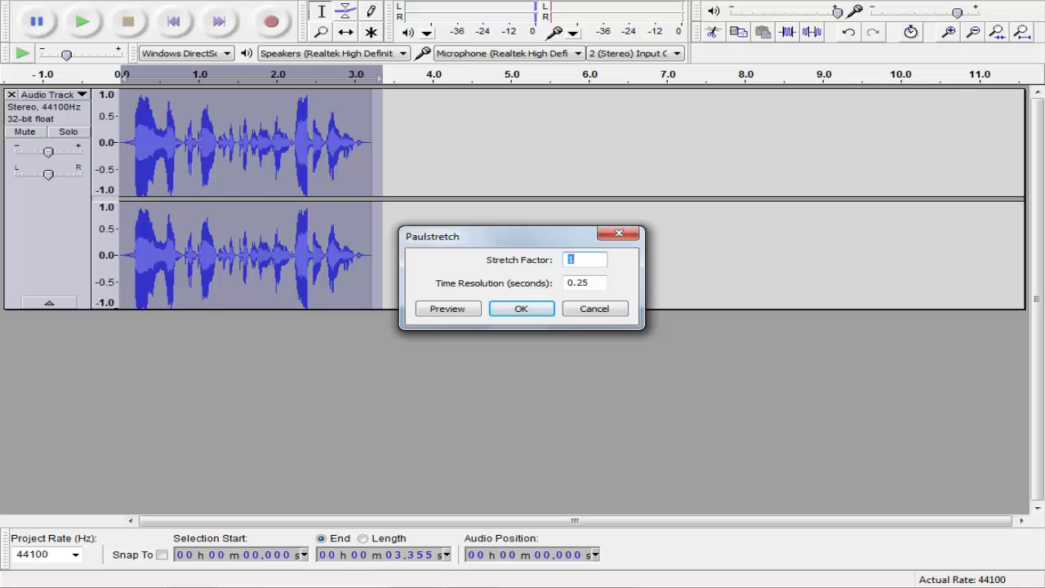
{"action": "key", "text": "Return"}
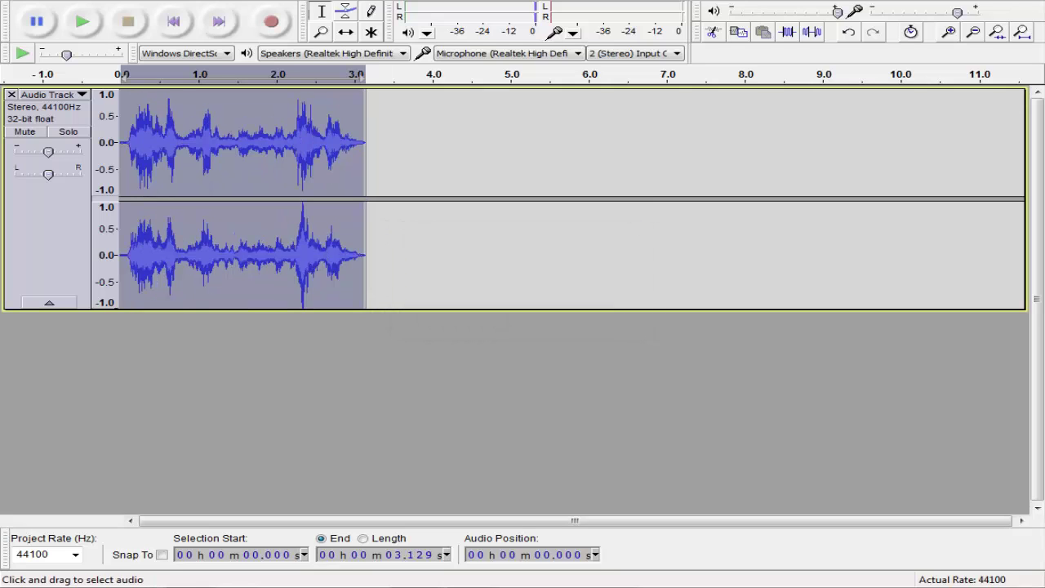
{"action": "key", "text": "space"}
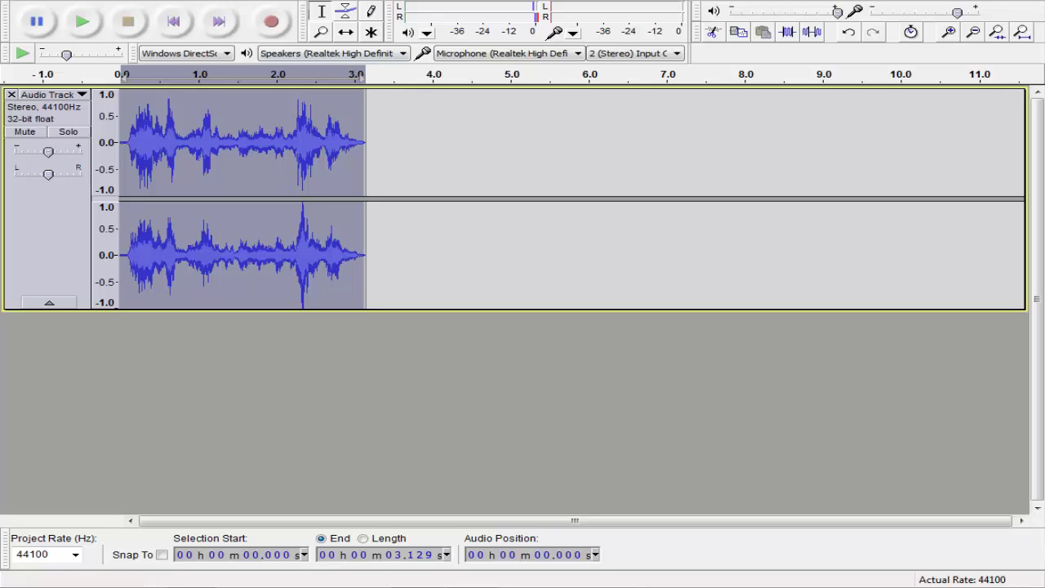
- Apply Equalization to the clip with a flattened curve raised evenly to about 9 dB, and play it back
{"action": "key", "text": "alt+c"}
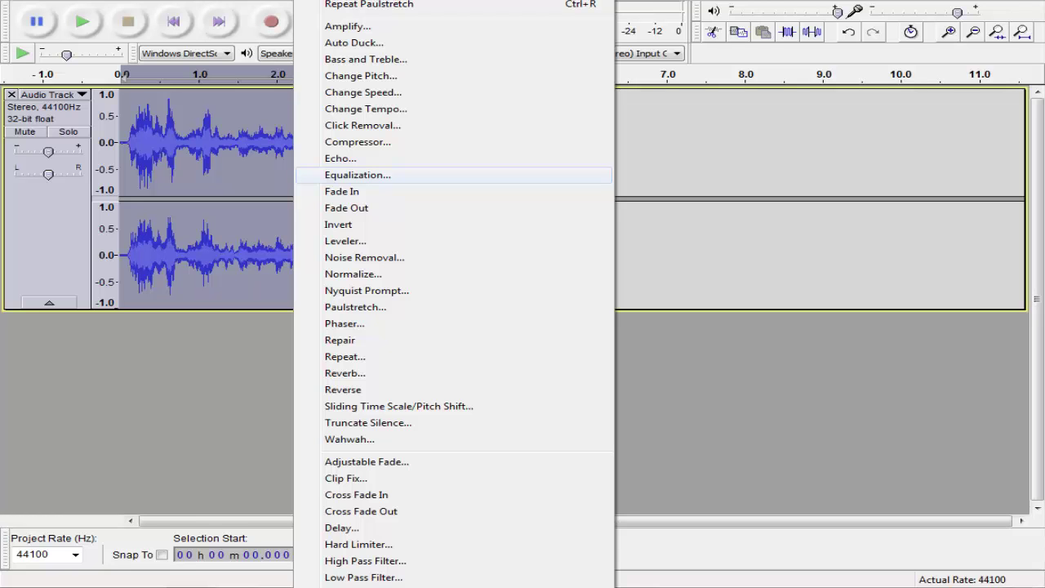
{"action": "key", "text": "Return"}
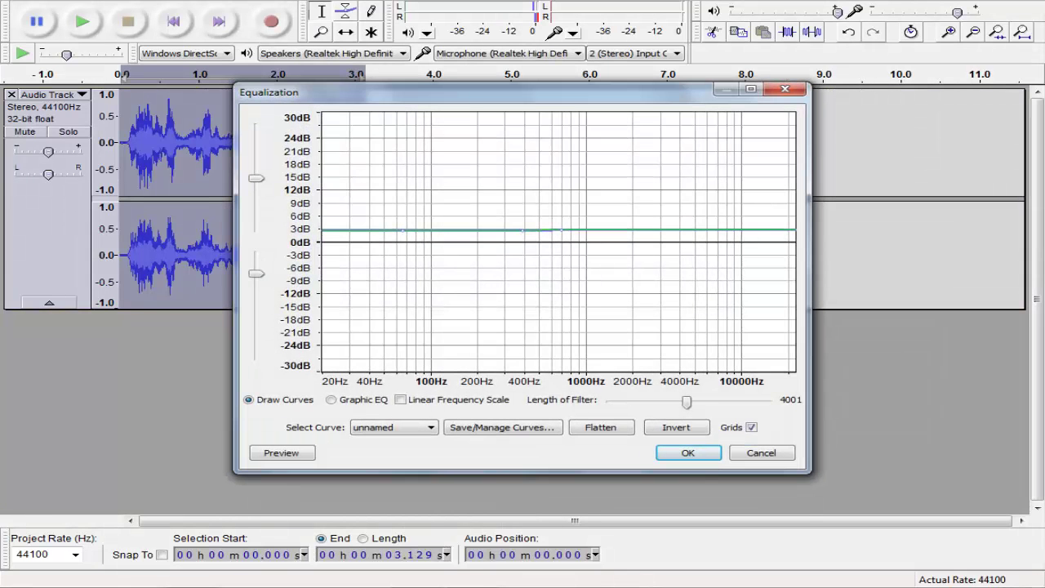
{"action": "left_click_drag", "start_coordinate": [363, 230], "coordinate": [349, 204]}
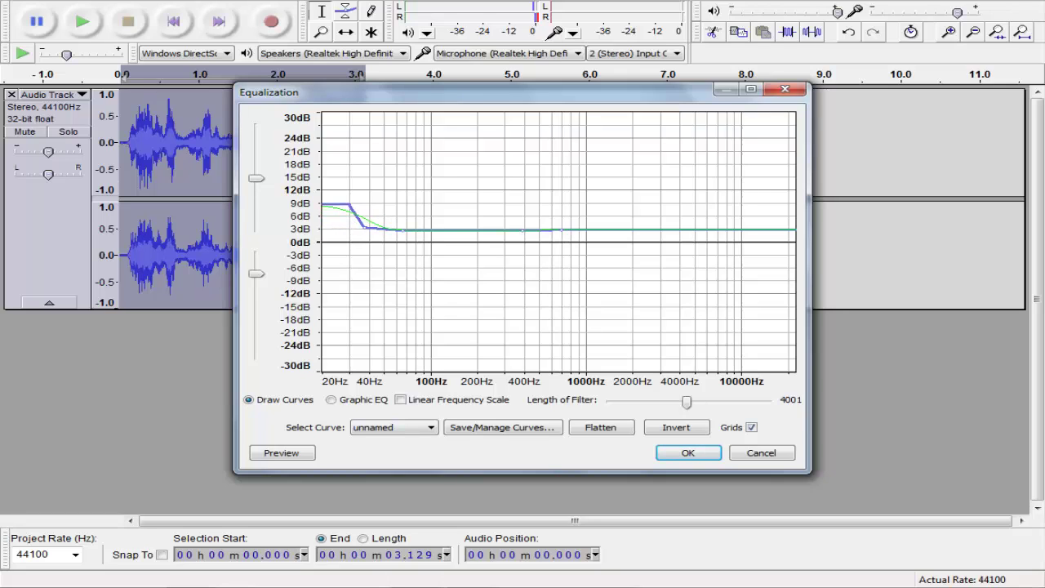
{"action": "left_click_drag", "start_coordinate": [412, 230], "coordinate": [415, 208]}
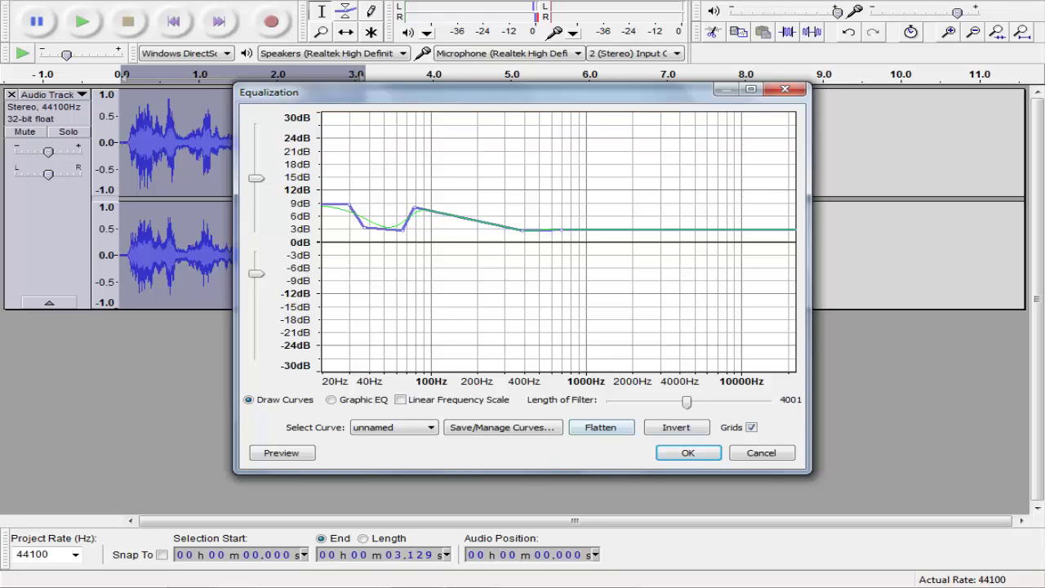
{"action": "left_click", "coordinate": [601, 427]}
{"action": "left_click_drag", "start_coordinate": [450, 241], "coordinate": [450, 203]}
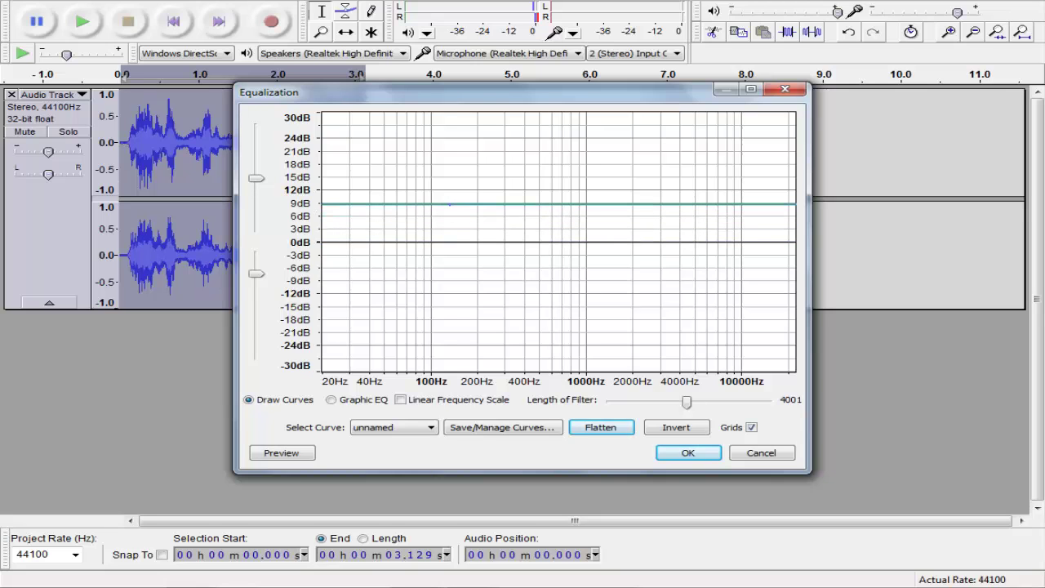
{"action": "key", "text": "Return"}
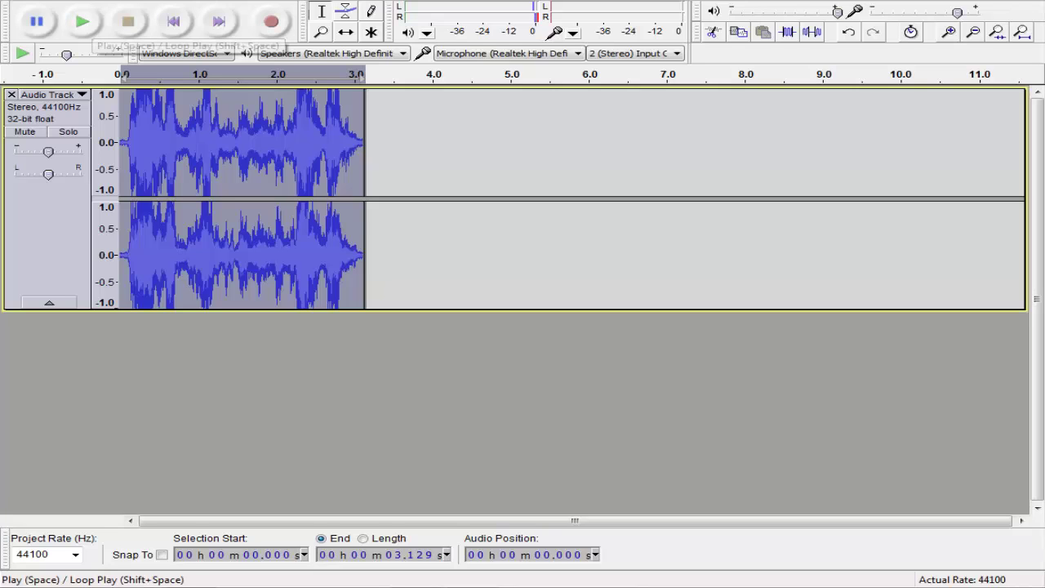
{"action": "left_click", "coordinate": [82, 22]}
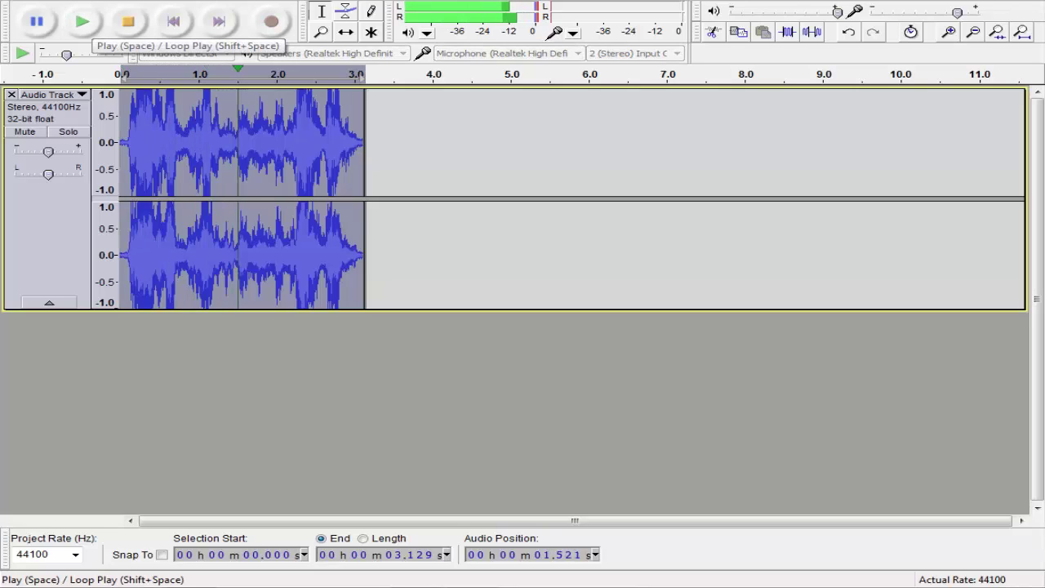